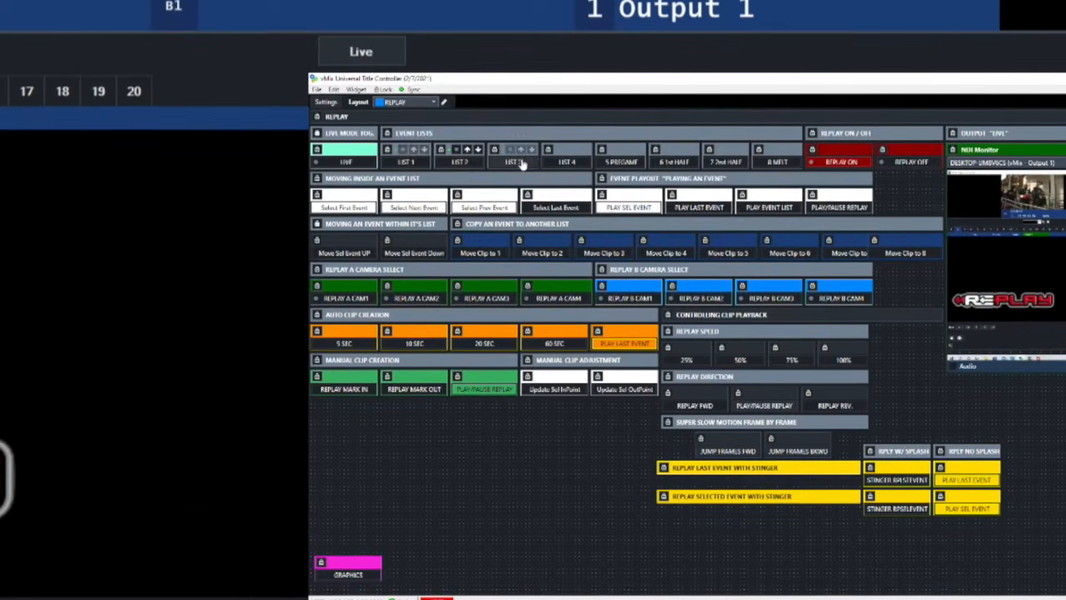
Switch through event lists 3, 6 (1st HALF) and 7 (2nd HALF), ending on list 8 MELT.
{"action": "left_click", "coordinate": [517, 163]}
{"action": "left_click", "coordinate": [675, 163]}
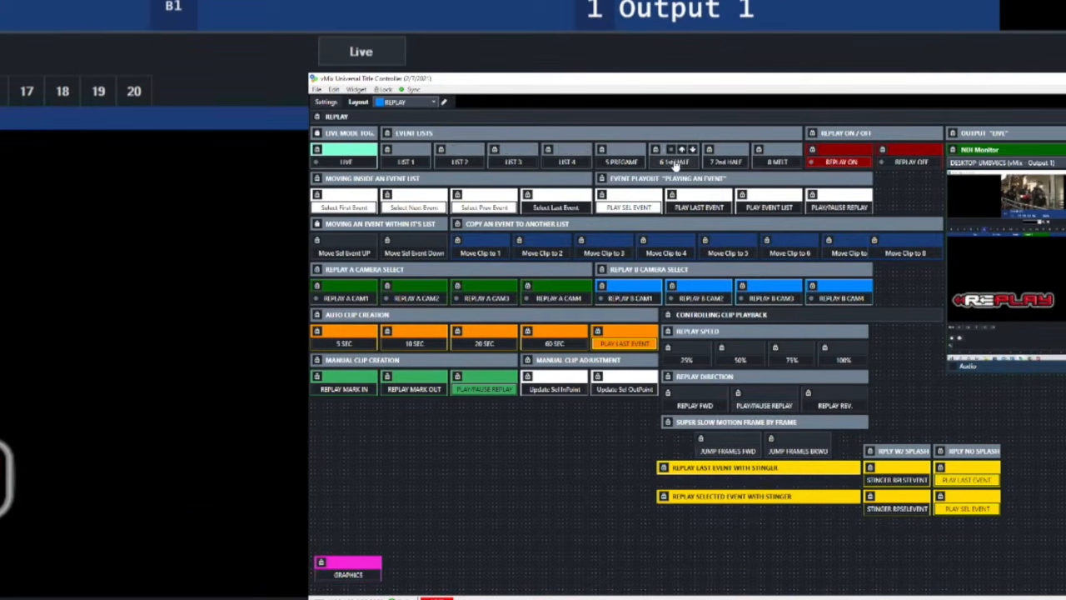
{"action": "left_click", "coordinate": [731, 164]}
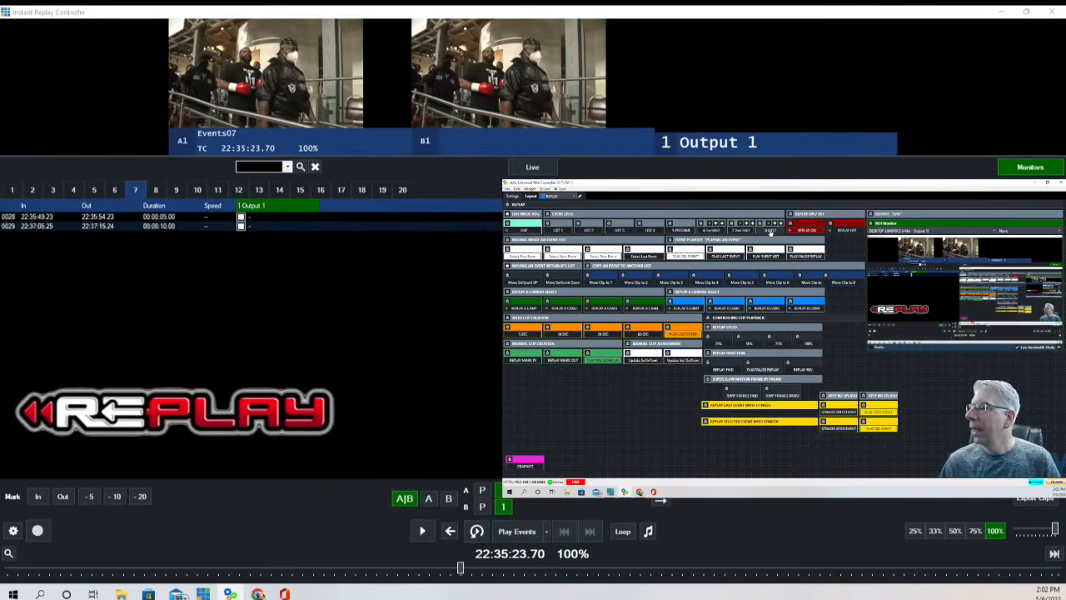
{"action": "left_click", "coordinate": [770, 233]}
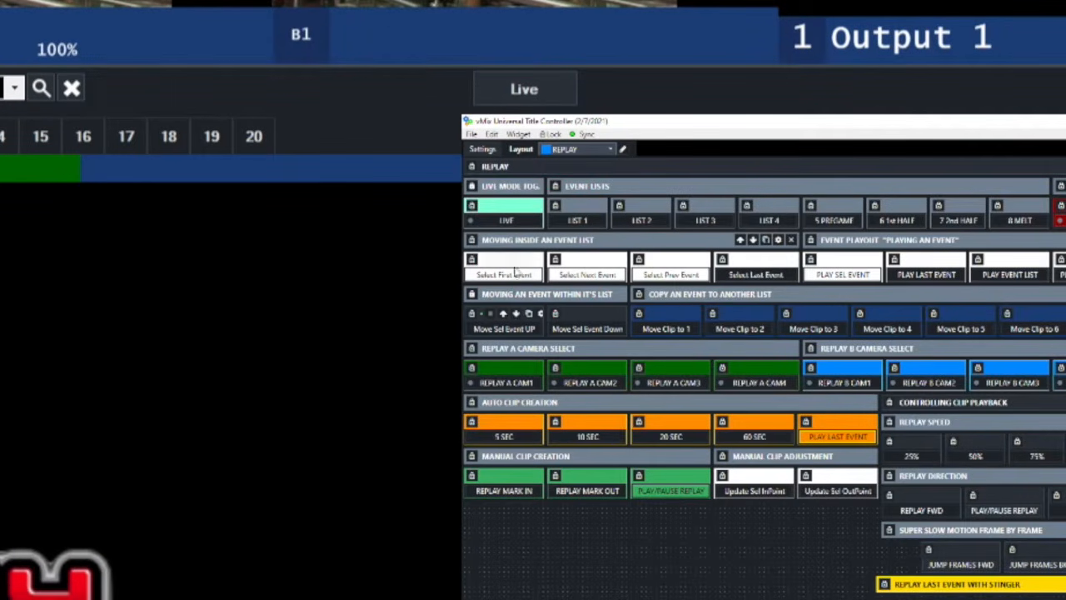
In event list 1, cue the first event, step forward eight events, then back one to 0019.
{"action": "left_click", "coordinate": [577, 224]}
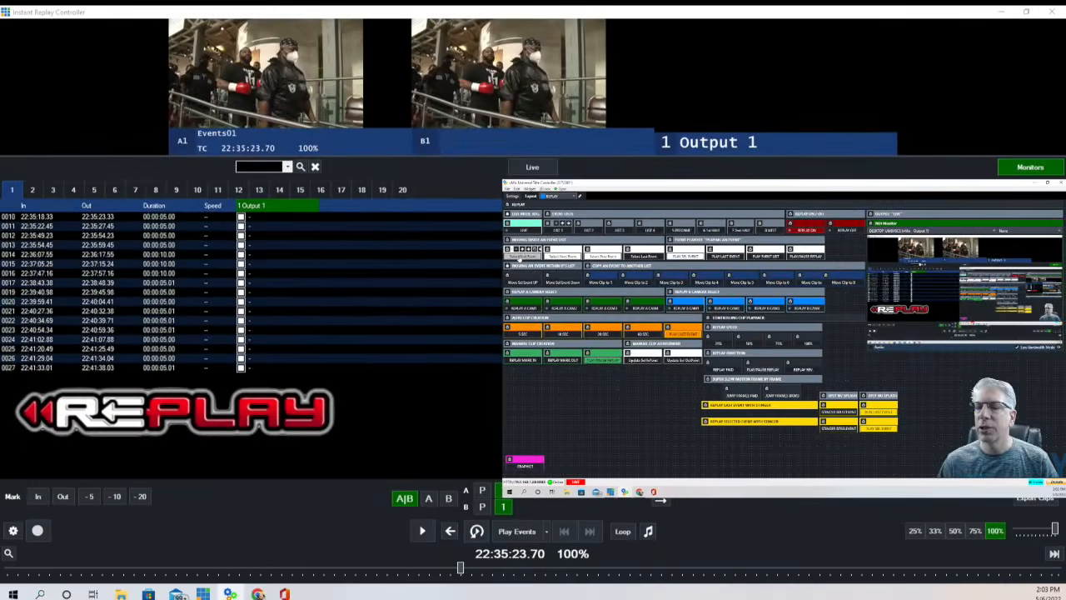
{"action": "left_click", "coordinate": [519, 259]}
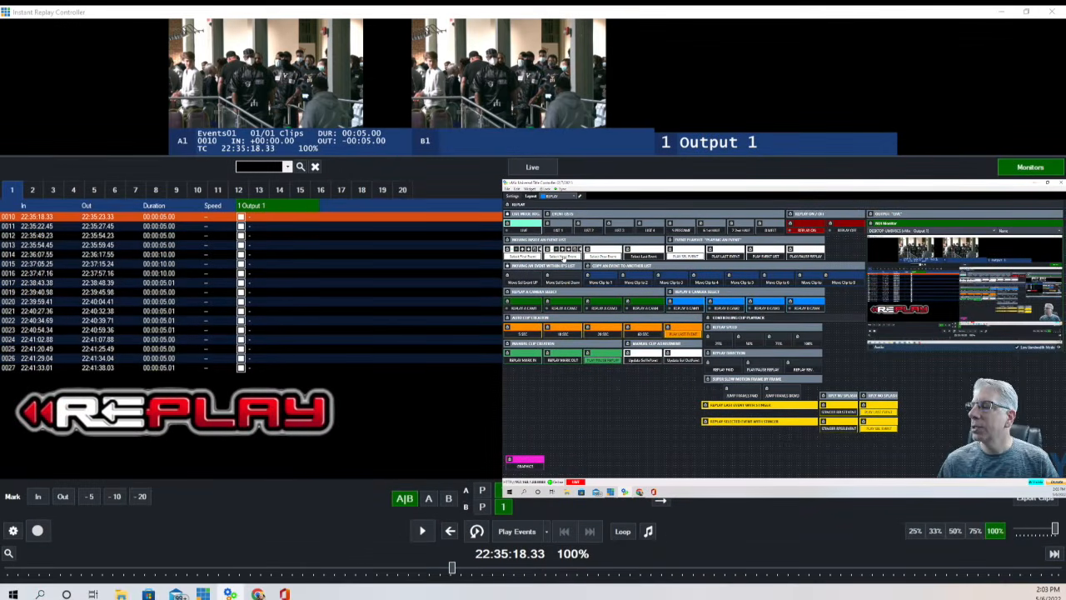
{"action": "left_click", "coordinate": [563, 259]}
{"action": "left_click", "coordinate": [563, 259]}
{"action": "left_click", "coordinate": [563, 259]}
{"action": "left_click", "coordinate": [563, 259]}
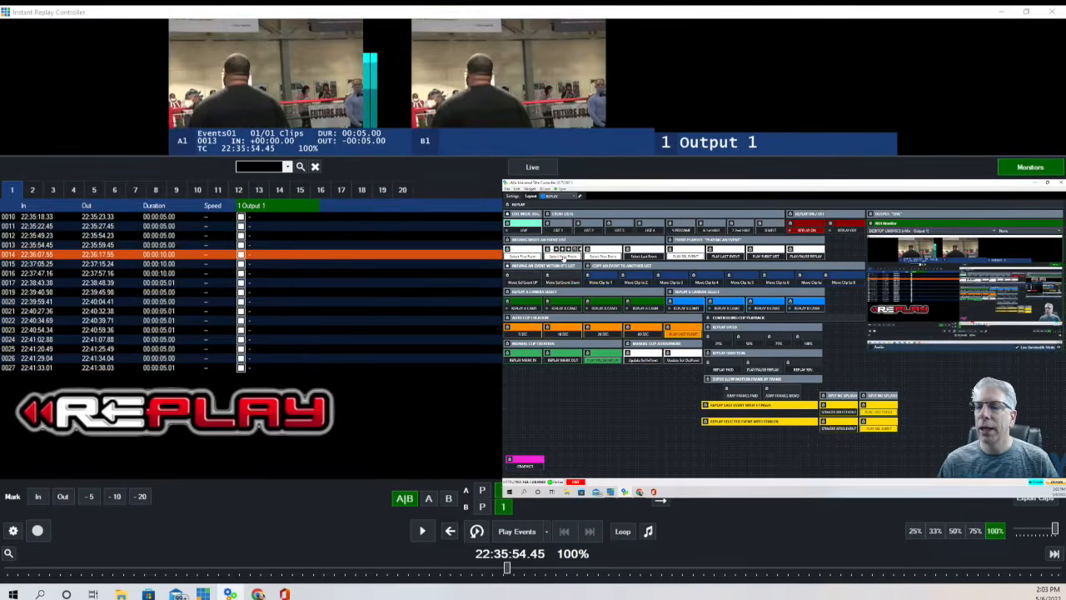
{"action": "left_click", "coordinate": [563, 259]}
{"action": "left_click", "coordinate": [562, 259]}
{"action": "left_click", "coordinate": [563, 259]}
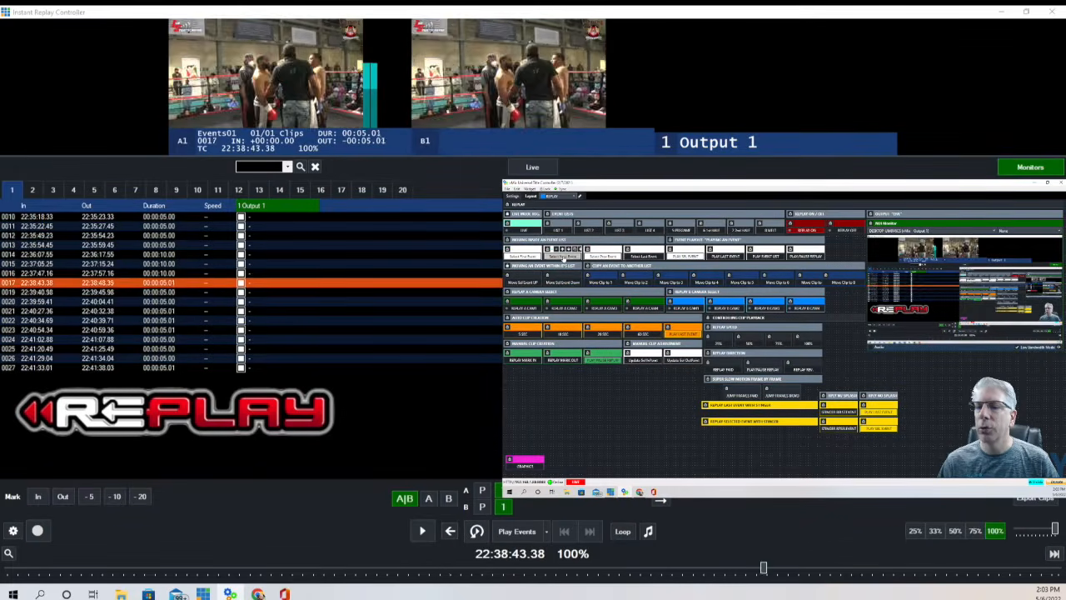
{"action": "left_click", "coordinate": [563, 259]}
{"action": "left_click", "coordinate": [562, 259]}
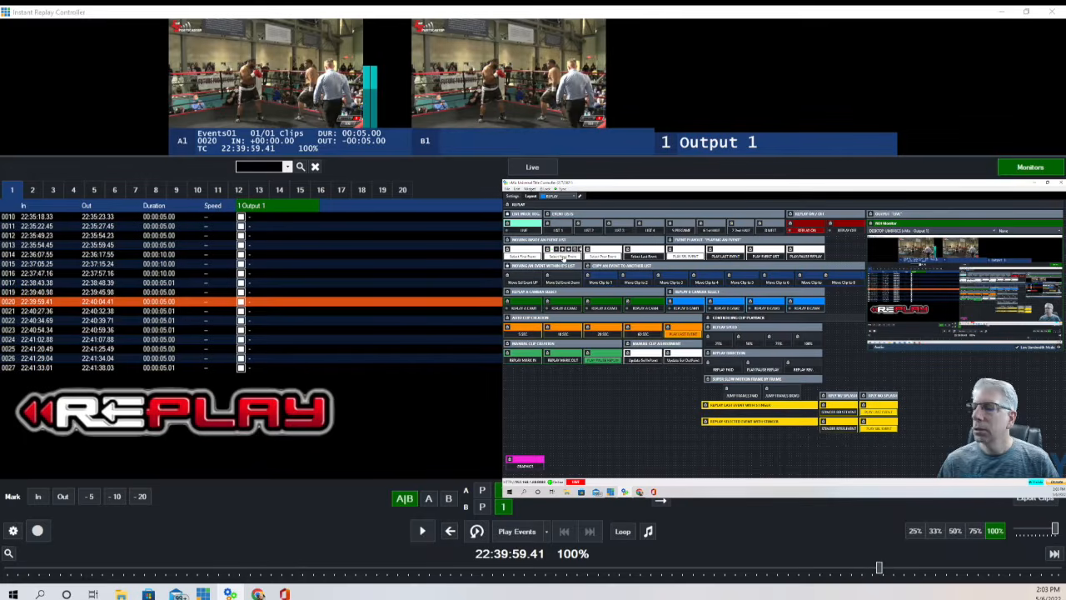
{"action": "left_click", "coordinate": [607, 257]}
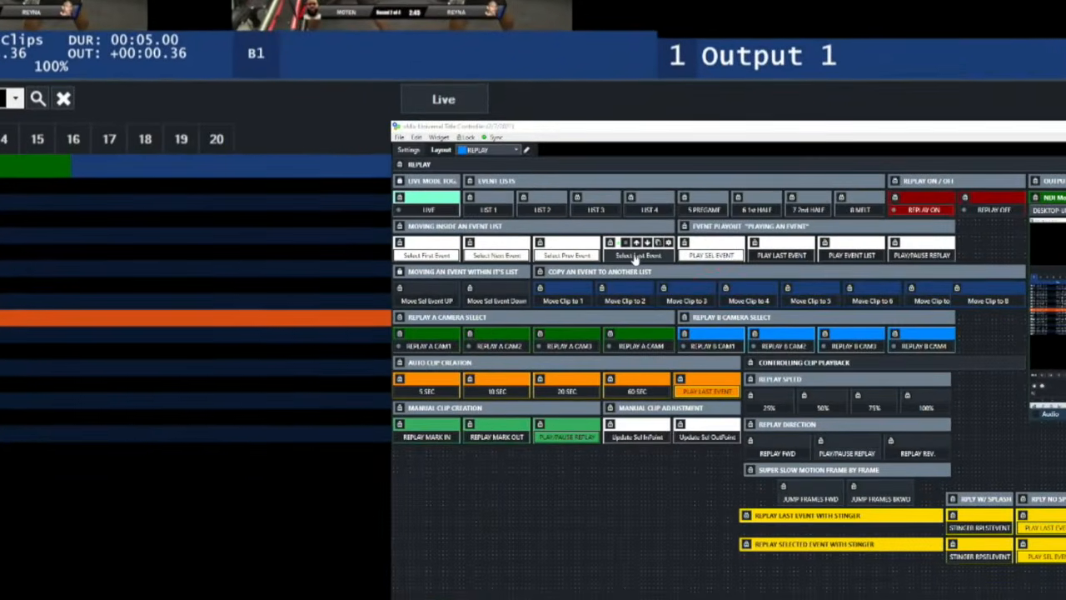
{"action": "left_click", "coordinate": [709, 253]}
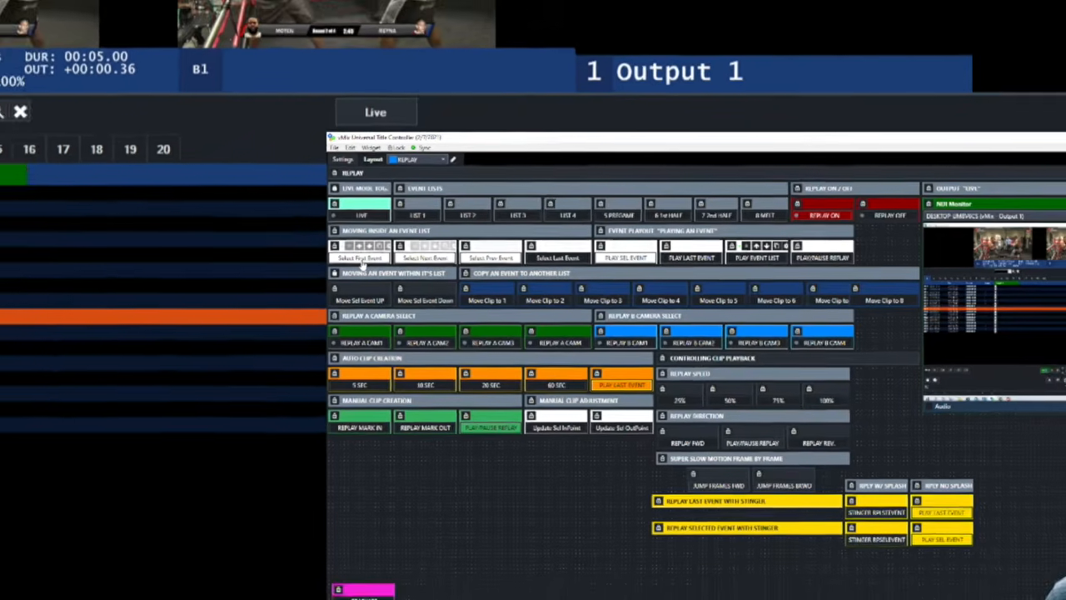
Cue the first event, 0010, in event list 1.
{"action": "left_click", "coordinate": [361, 259]}
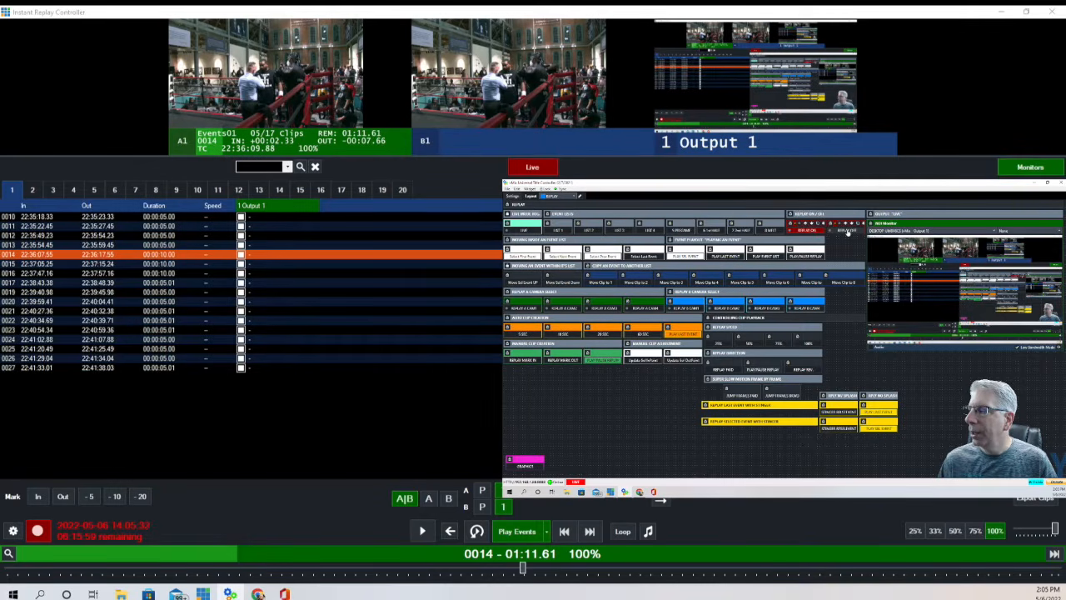
Turn replay off, leaving event 0014 held at 22:36:09.88.
{"action": "left_click", "coordinate": [847, 232]}
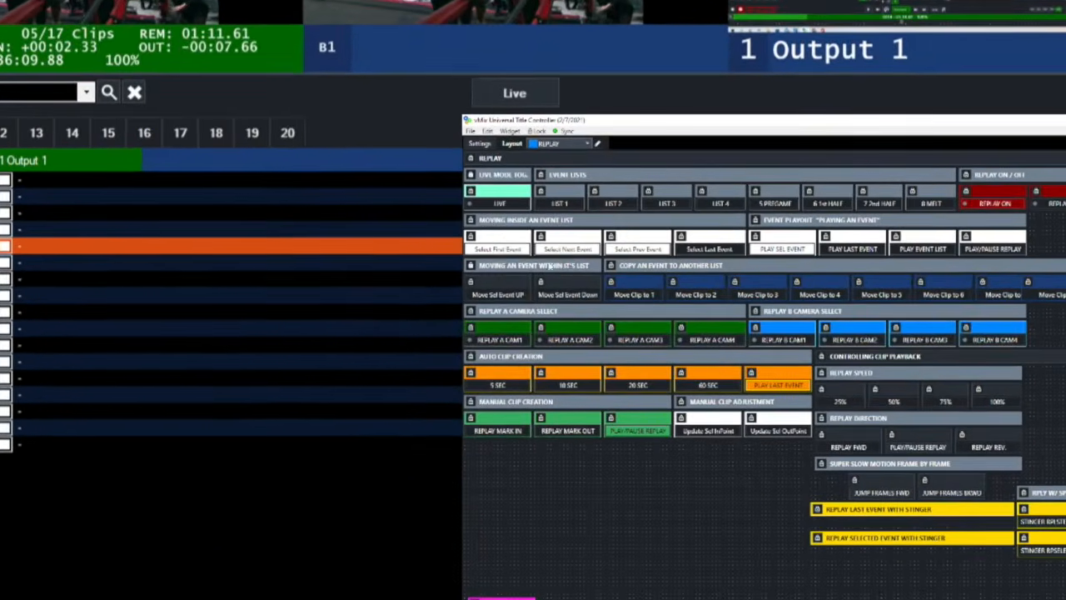
{"action": "left_click", "coordinate": [534, 265]}
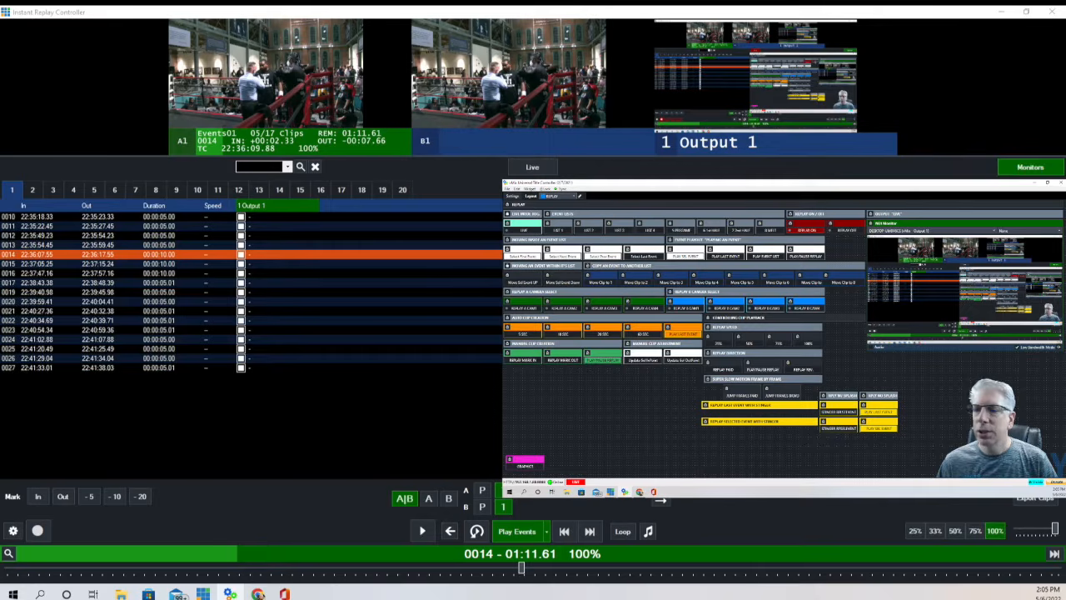
Cue event 0010 and move it down four rows in event list 1.
{"action": "left_click", "coordinate": [181, 217]}
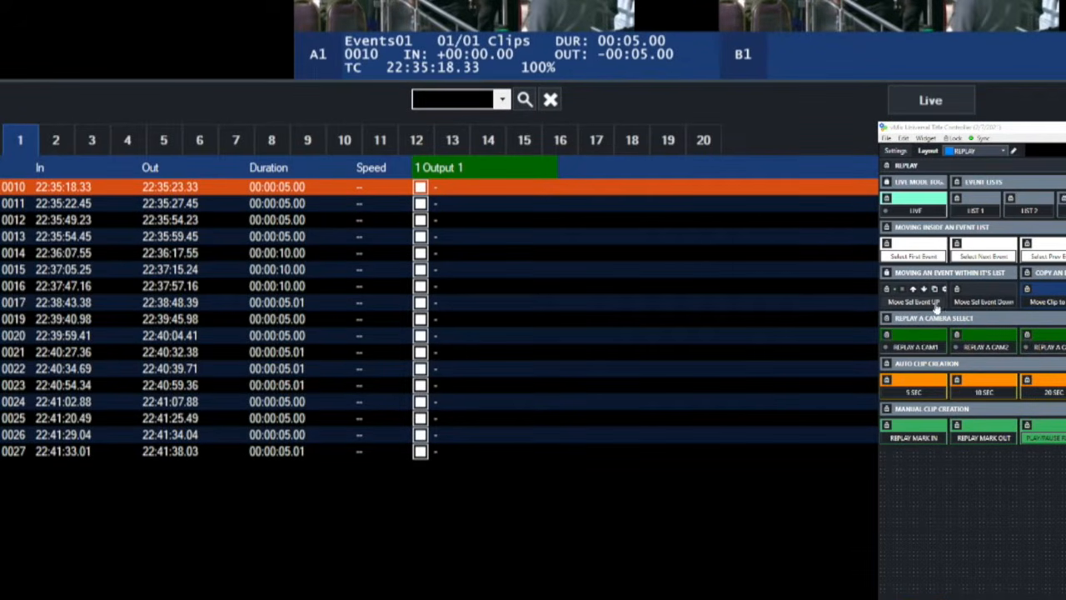
{"action": "left_click", "coordinate": [985, 304]}
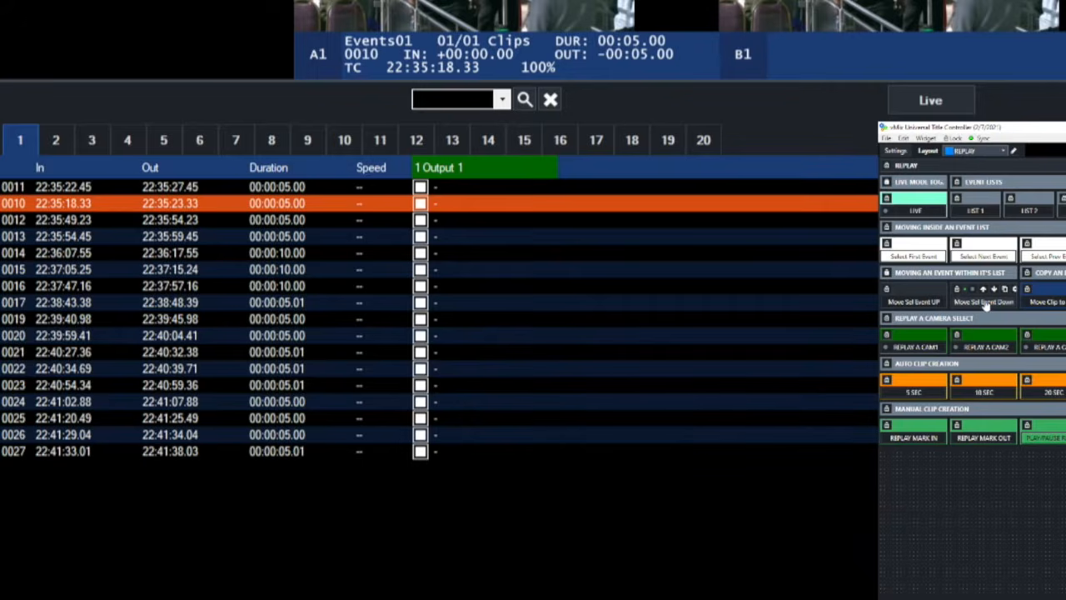
{"action": "left_click", "coordinate": [985, 305]}
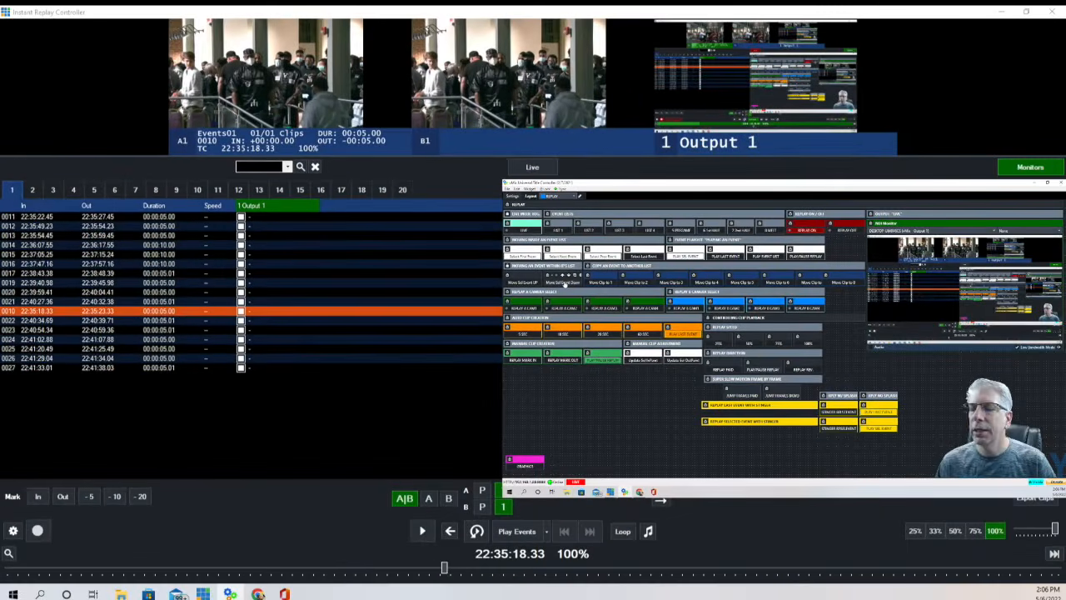
{"action": "left_click", "coordinate": [565, 284]}
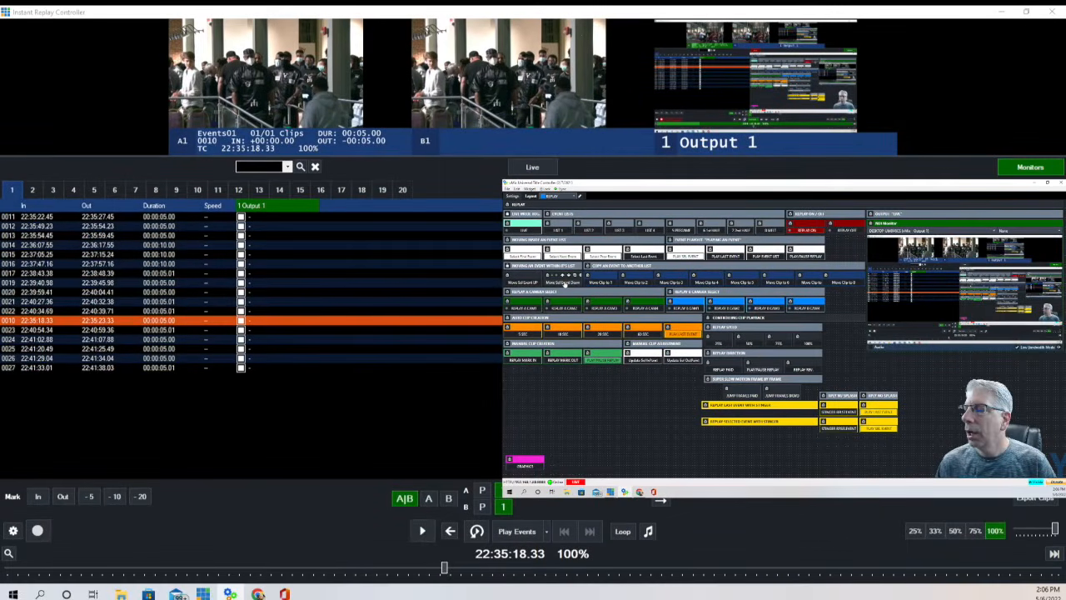
{"action": "left_click", "coordinate": [564, 284]}
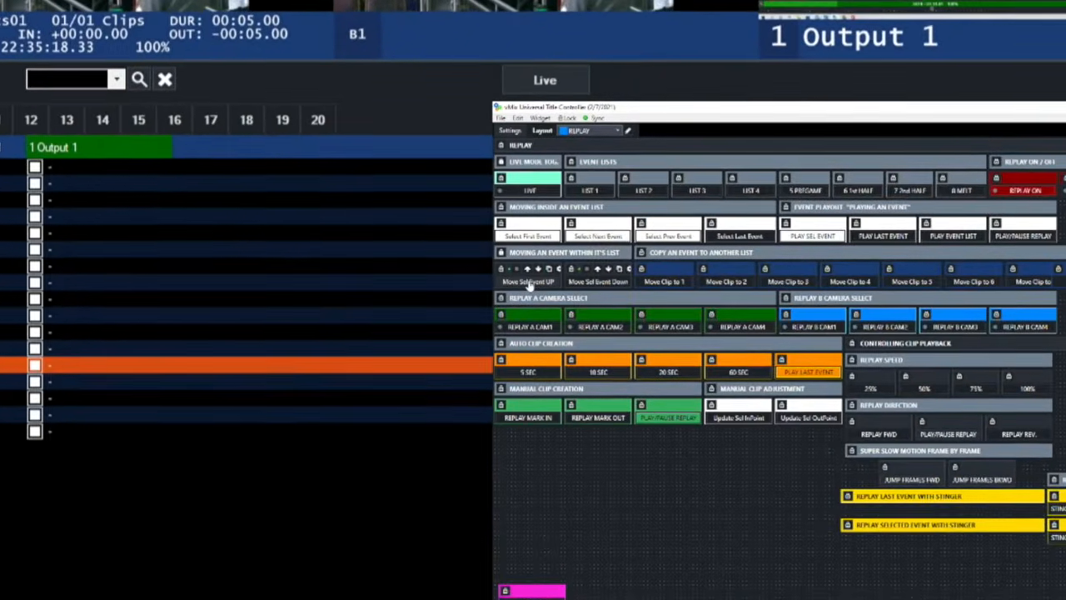
Move event 0010 up ten rows toward the top of event list 1.
{"action": "left_click", "coordinate": [527, 282]}
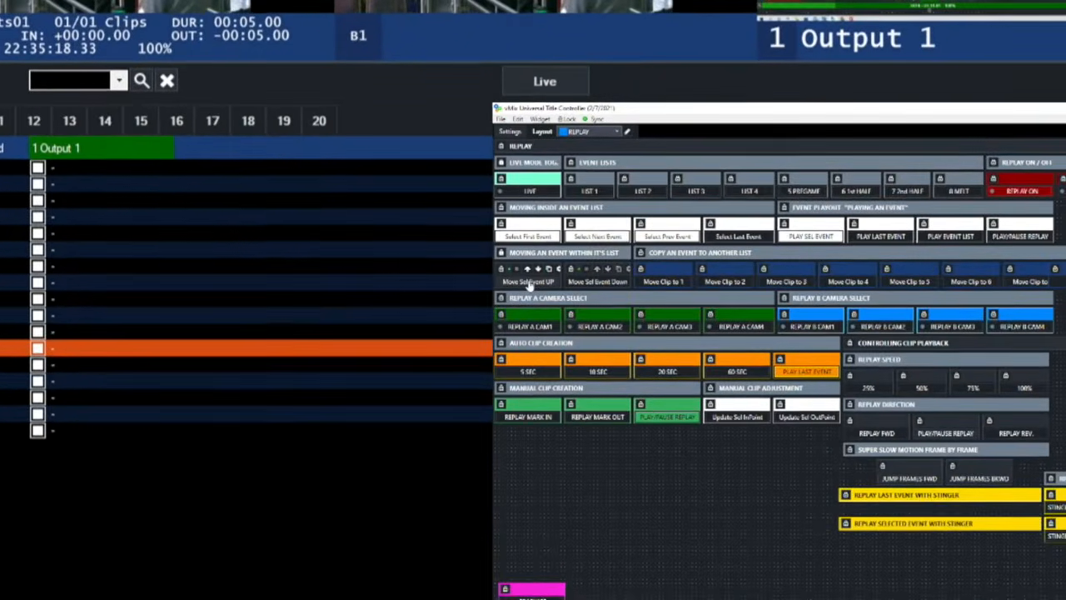
{"action": "left_click", "coordinate": [528, 283]}
{"action": "left_click", "coordinate": [528, 283]}
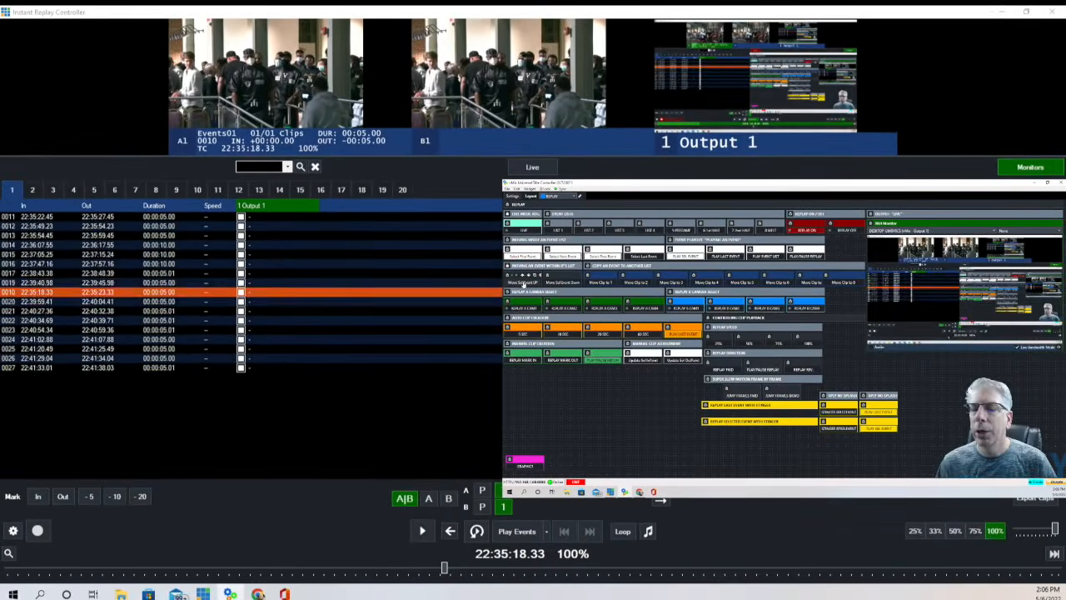
{"action": "left_click", "coordinate": [525, 283]}
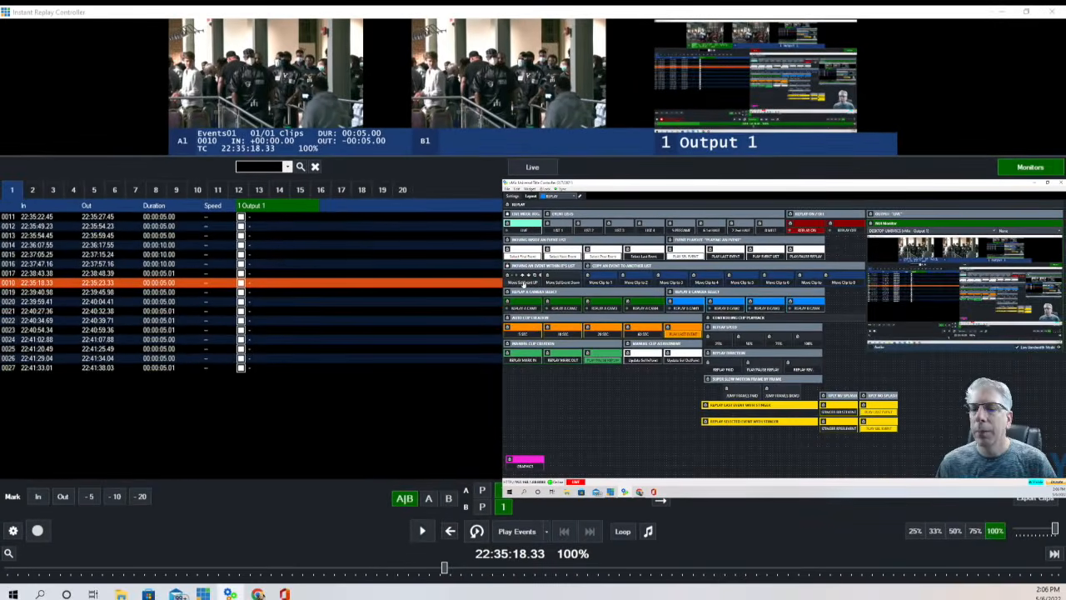
{"action": "left_click", "coordinate": [525, 283]}
{"action": "left_click", "coordinate": [525, 283]}
{"action": "left_click", "coordinate": [524, 283]}
{"action": "left_click", "coordinate": [525, 283]}
{"action": "left_click", "coordinate": [525, 283]}
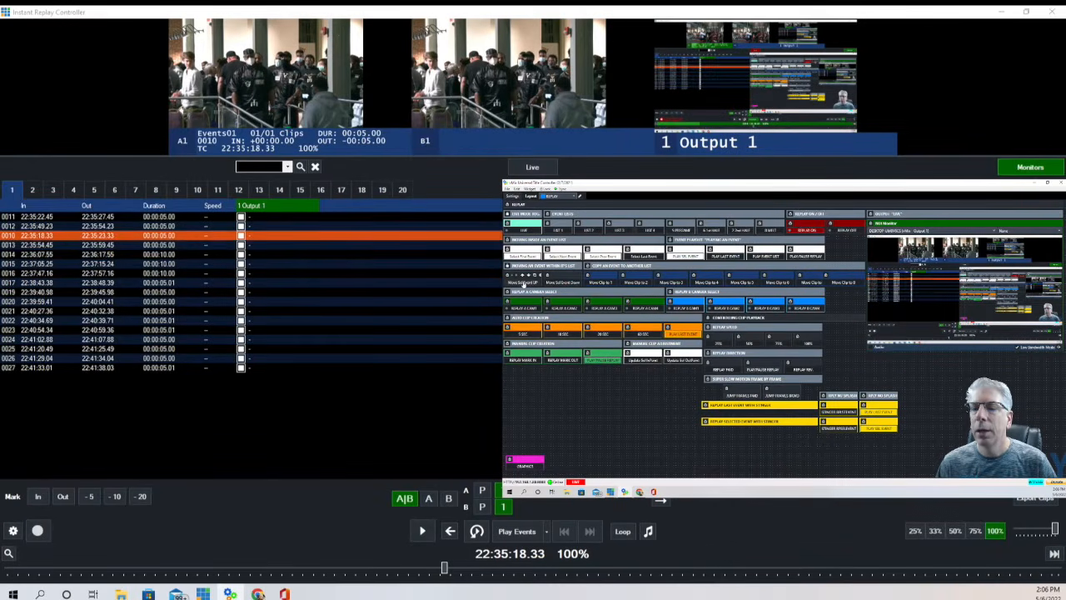
{"action": "left_click", "coordinate": [525, 283]}
{"action": "left_click", "coordinate": [525, 283]}
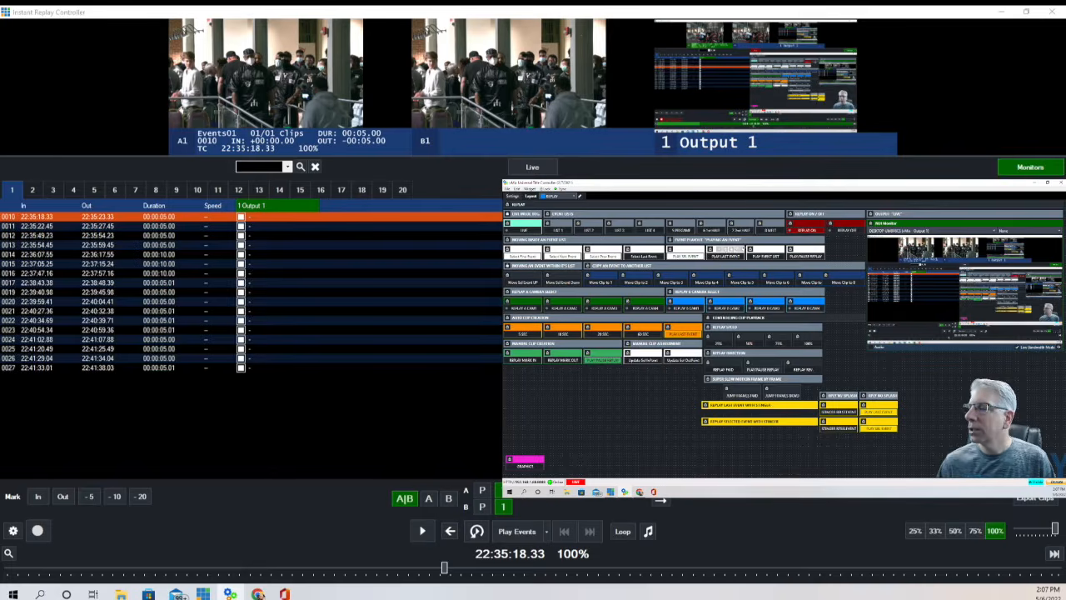
Copy event 0010 from list 1 into event list 3 as clip 0032, then view list 3.
{"action": "left_click", "coordinate": [621, 231]}
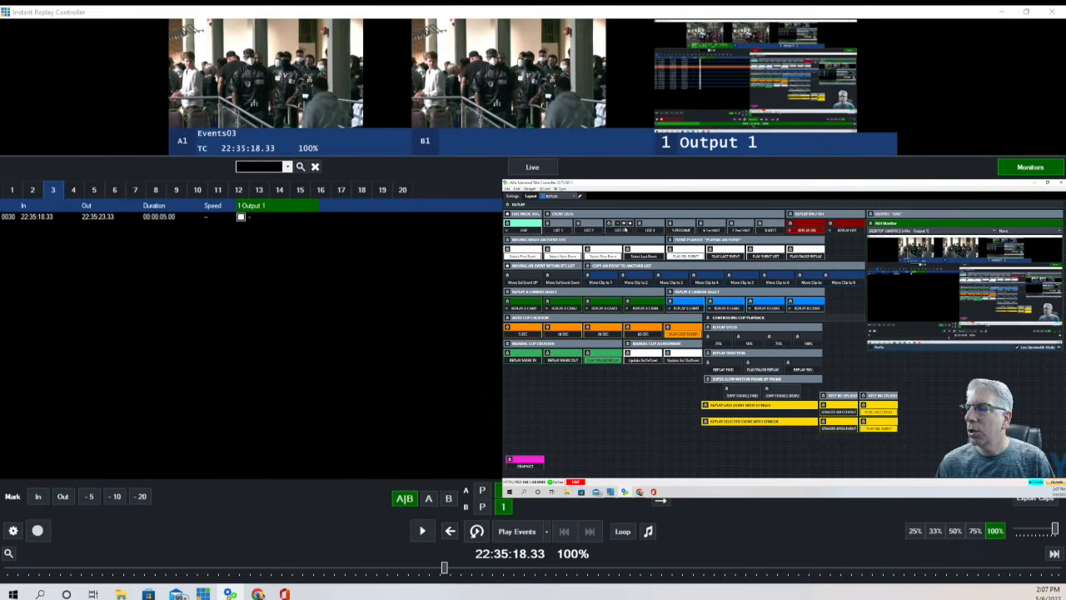
{"action": "left_click", "coordinate": [558, 230]}
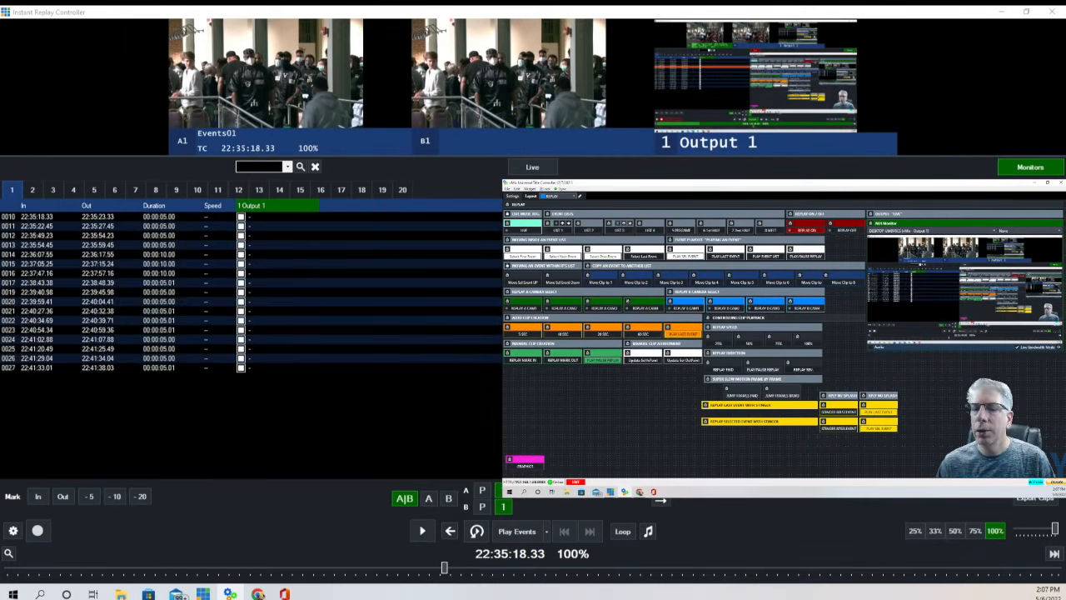
{"action": "left_click", "coordinate": [184, 218]}
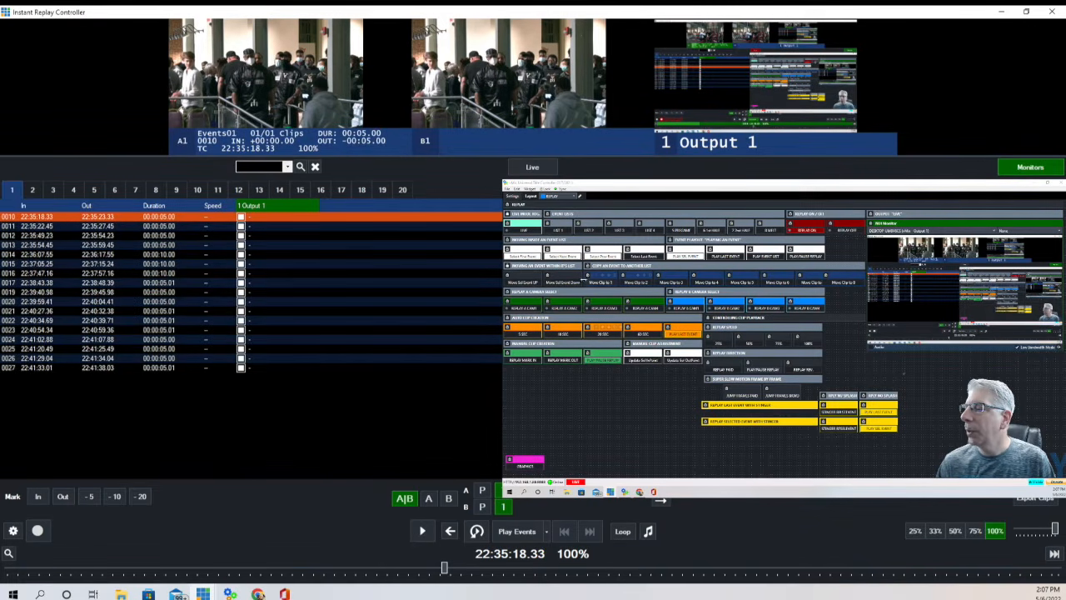
{"action": "left_click", "coordinate": [679, 283]}
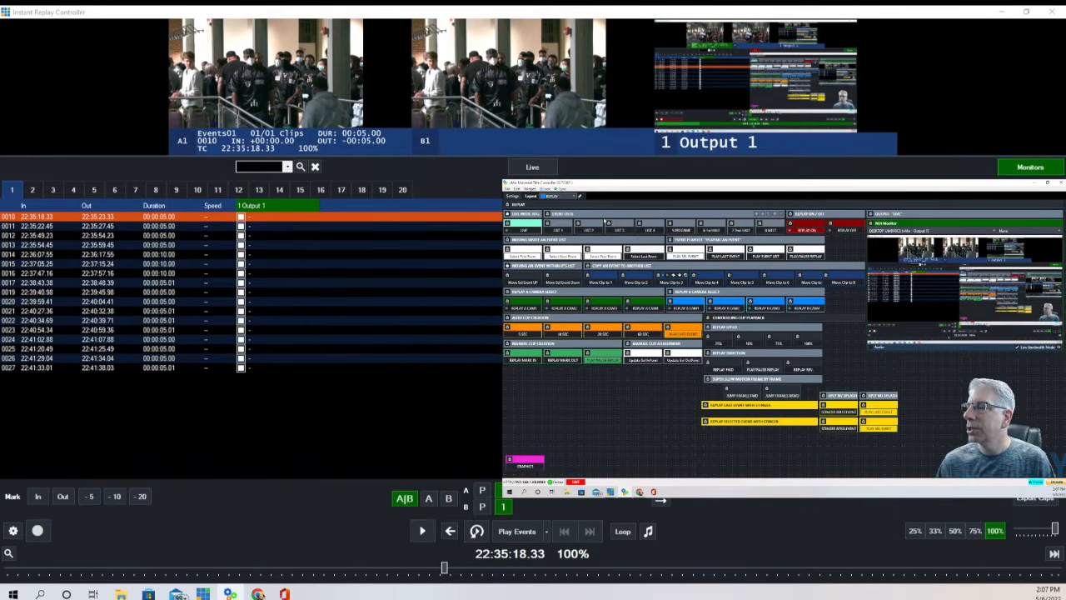
{"action": "left_click", "coordinate": [620, 230]}
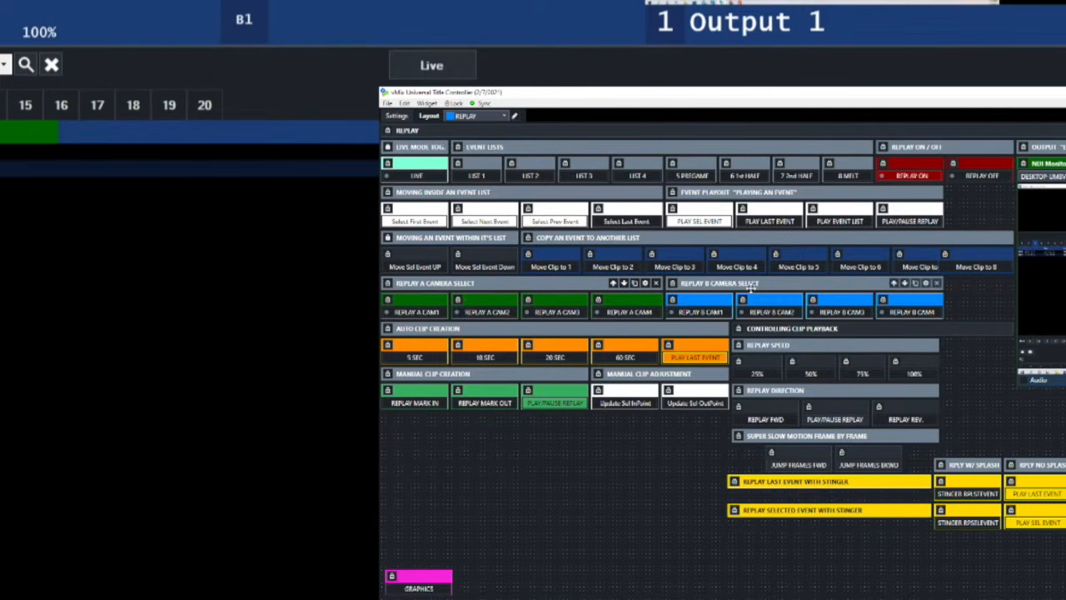
{"action": "left_click", "coordinate": [714, 278]}
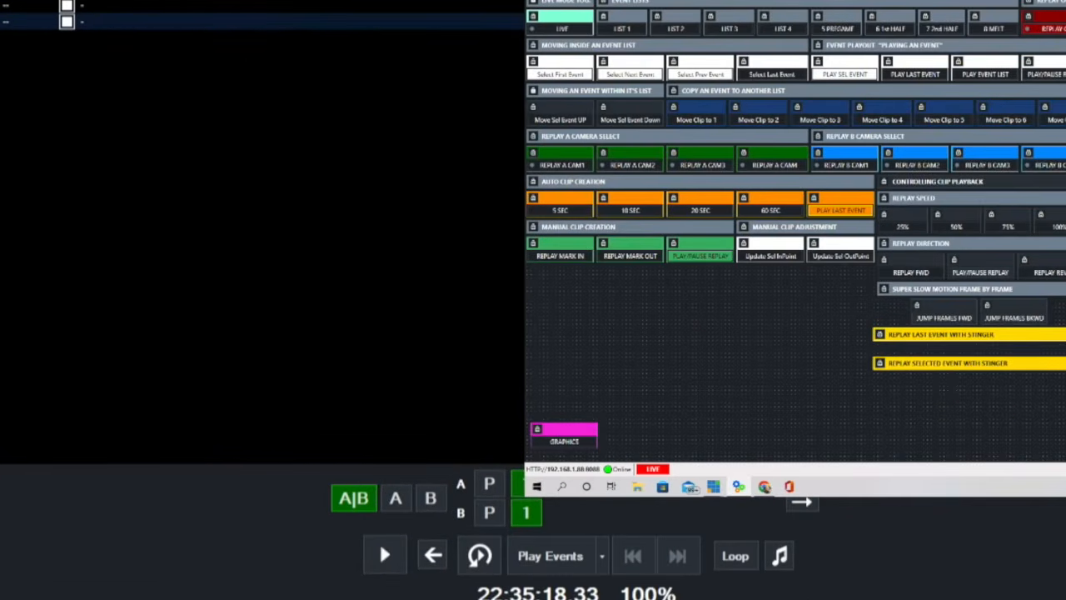
{"action": "left_click", "coordinate": [526, 495]}
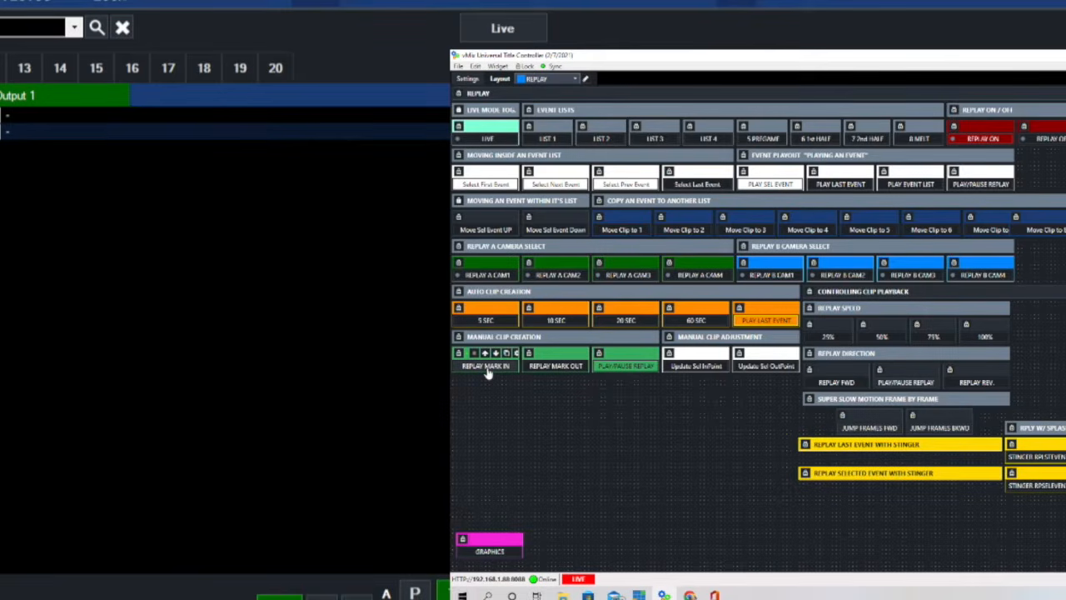
Mark replay in and out points, then return to list 1 and play boxing clip 0019.
{"action": "left_click", "coordinate": [487, 372]}
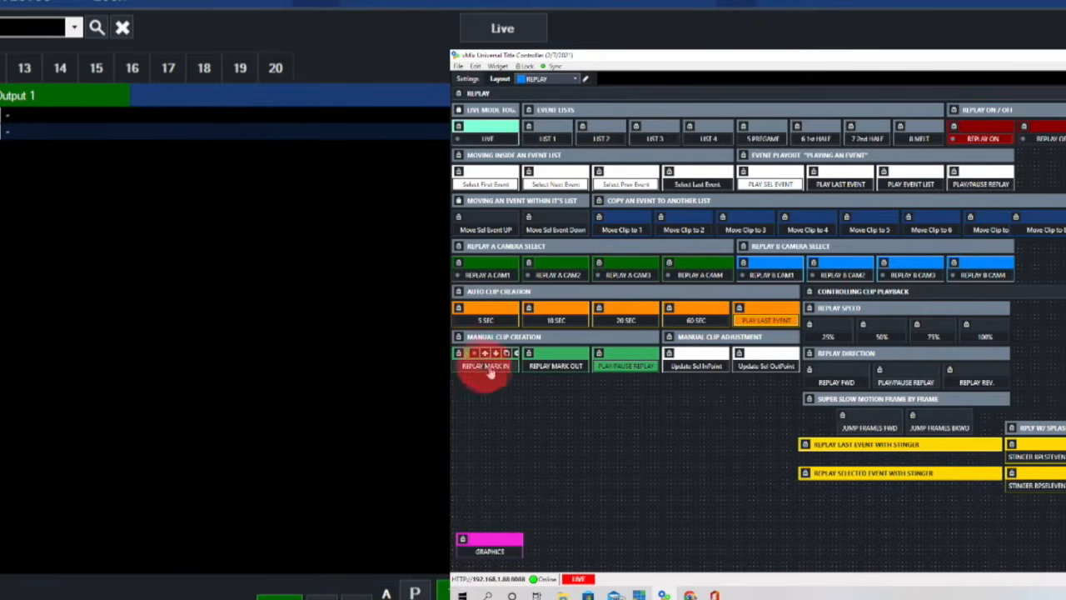
{"action": "left_click", "coordinate": [575, 371]}
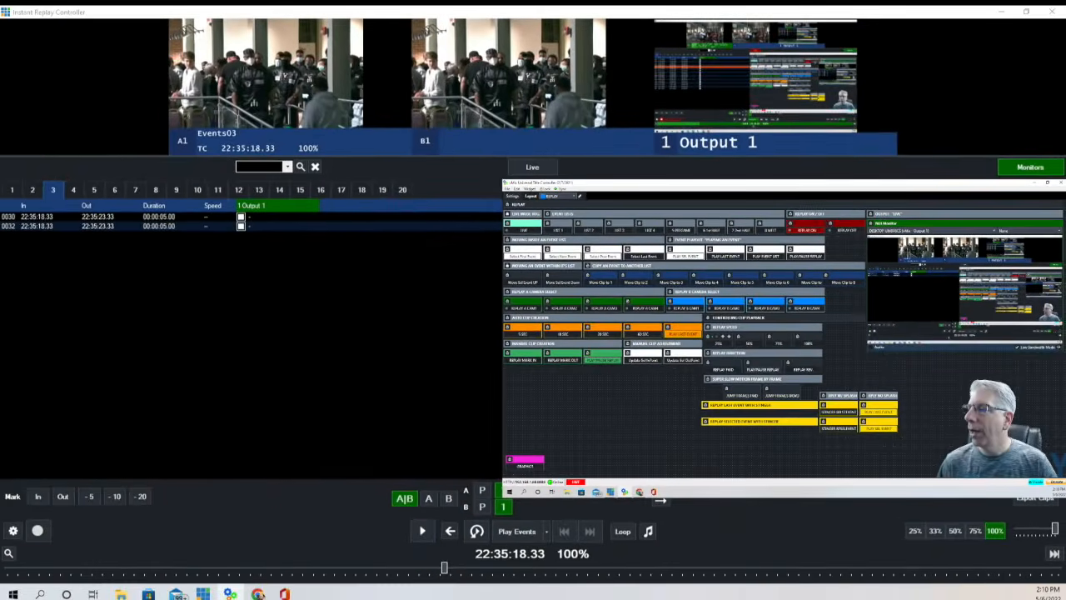
{"action": "left_click", "coordinate": [559, 230]}
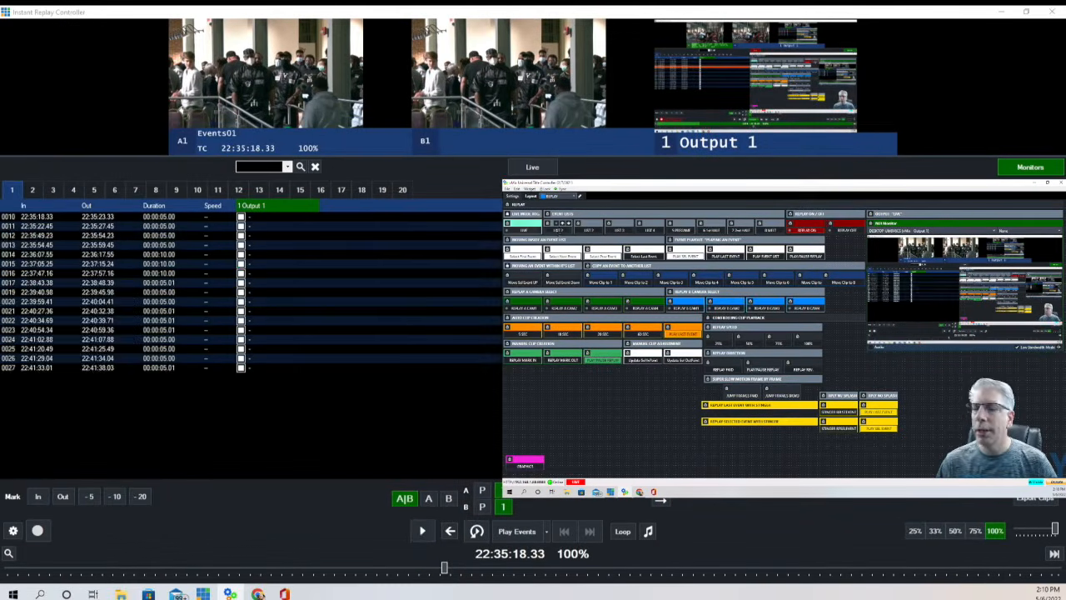
{"action": "left_click", "coordinate": [154, 292]}
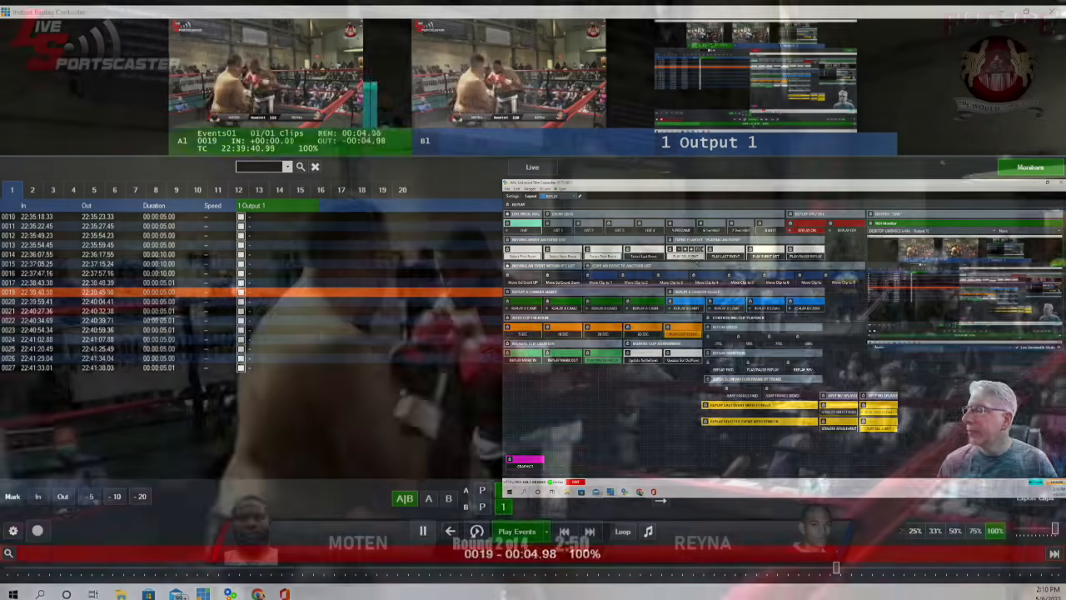
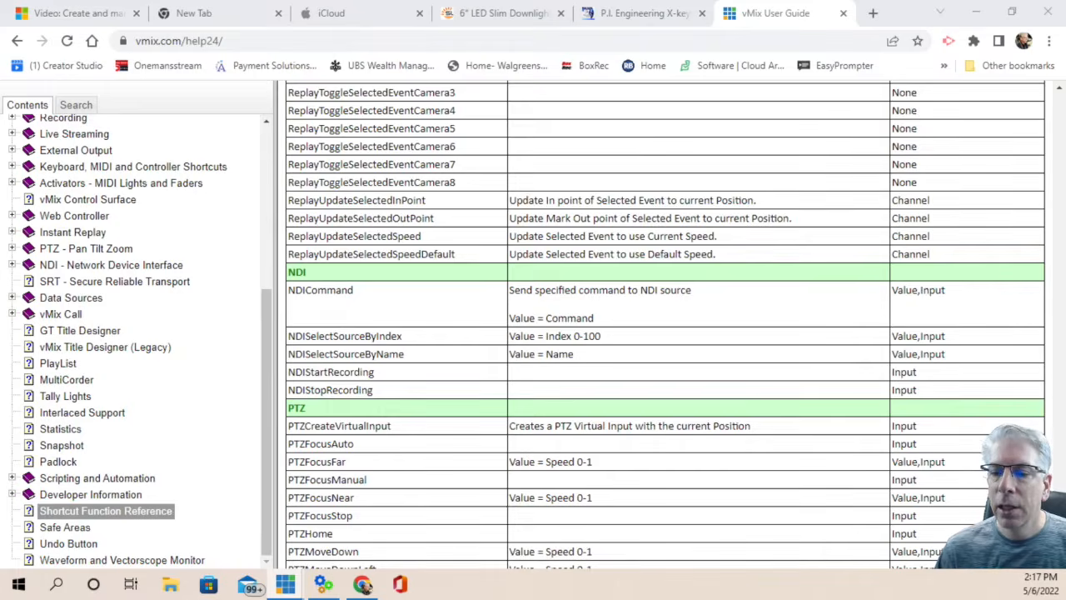
Open the Shortcut Function Reference page from the vMix User Guide contents.
{"action": "scroll", "coordinate": [83, 263], "scroll_direction": "up", "scroll_amount": 3}
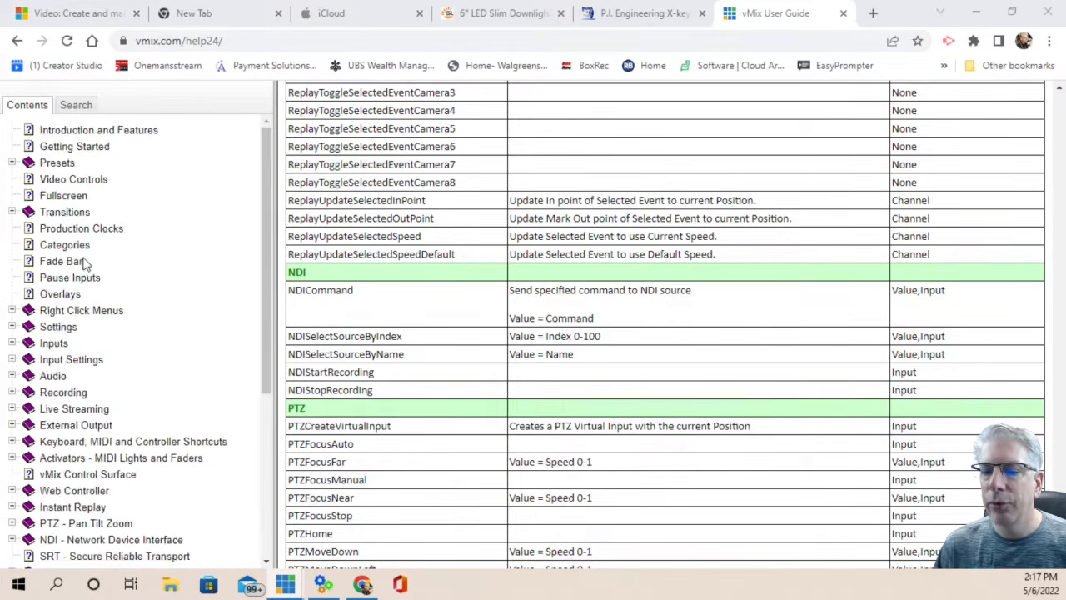
{"action": "scroll", "coordinate": [86, 274], "scroll_direction": "down", "scroll_amount": 3}
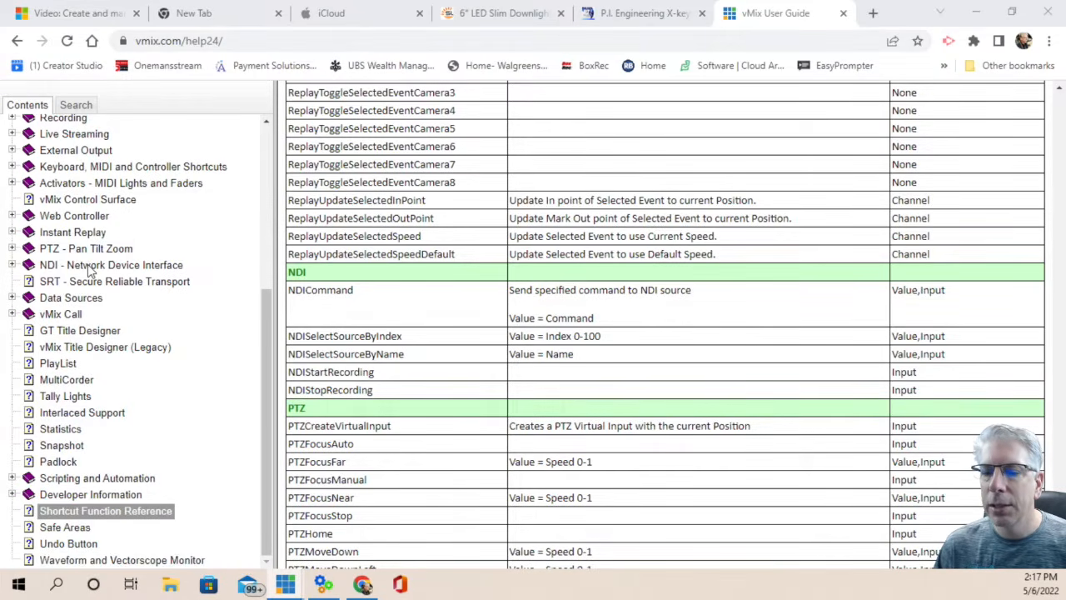
{"action": "left_click", "coordinate": [70, 512]}
Scroll the function table to the Replay entries such as ReplayMarkIn, ReplayPlayEvent and ReplaySetSpeed.
{"action": "scroll", "coordinate": [441, 345], "scroll_direction": "up", "scroll_amount": 10}
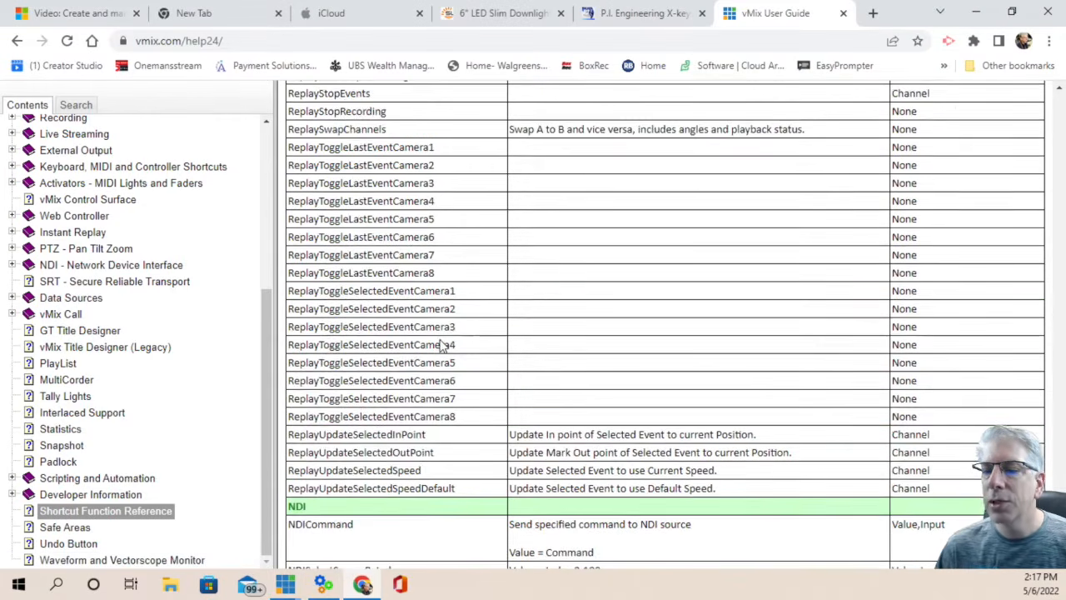
{"action": "scroll", "coordinate": [441, 341], "scroll_direction": "up", "scroll_amount": 10}
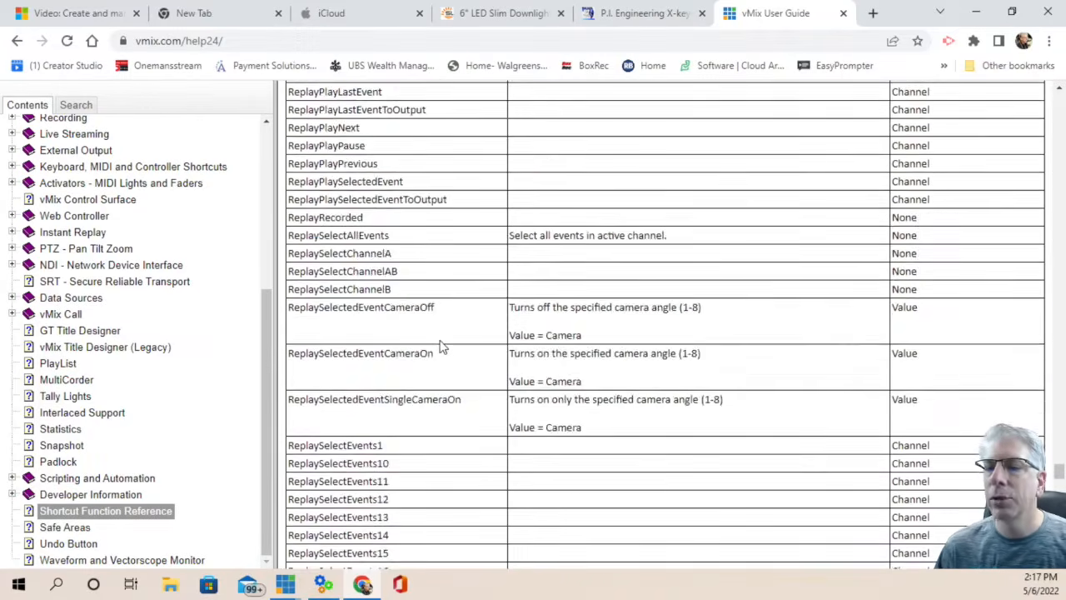
{"action": "scroll", "coordinate": [442, 345], "scroll_direction": "up", "scroll_amount": 10}
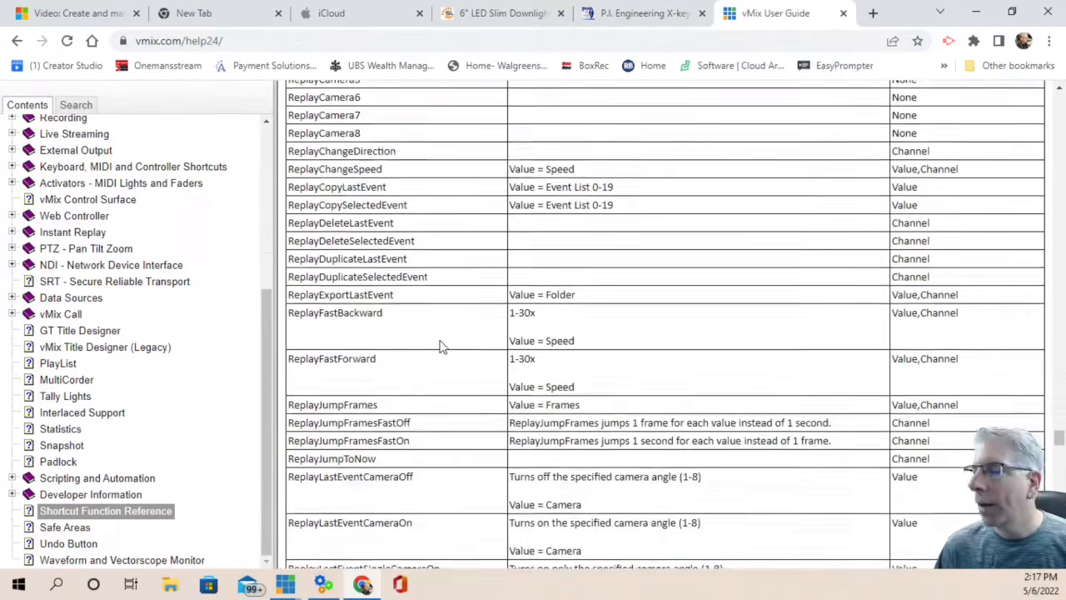
{"action": "scroll", "coordinate": [441, 351], "scroll_direction": "up", "scroll_amount": 4}
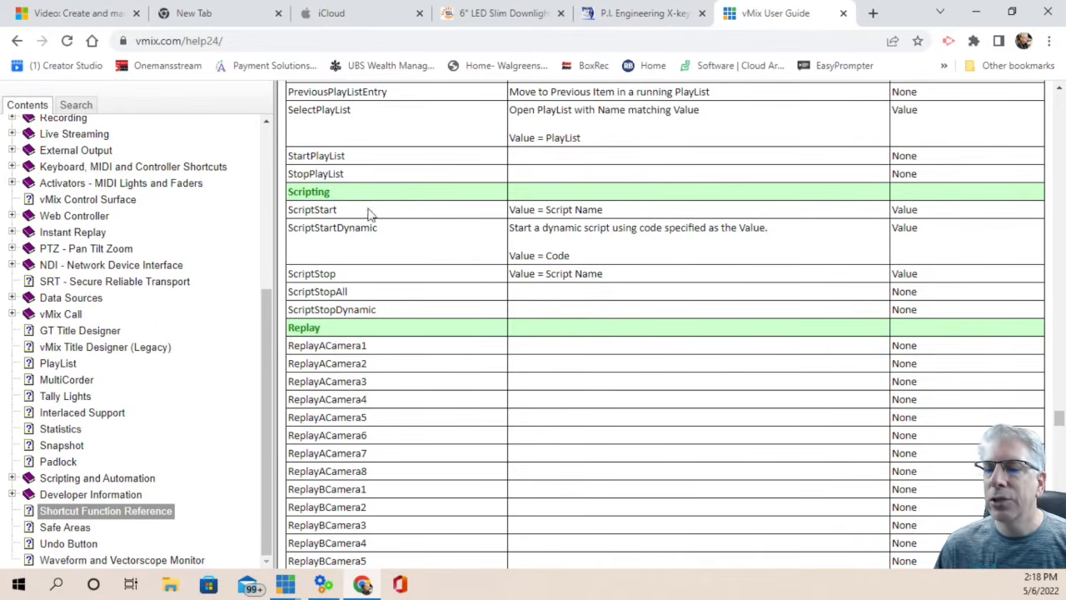
{"action": "scroll", "coordinate": [367, 287], "scroll_direction": "up", "scroll_amount": 4}
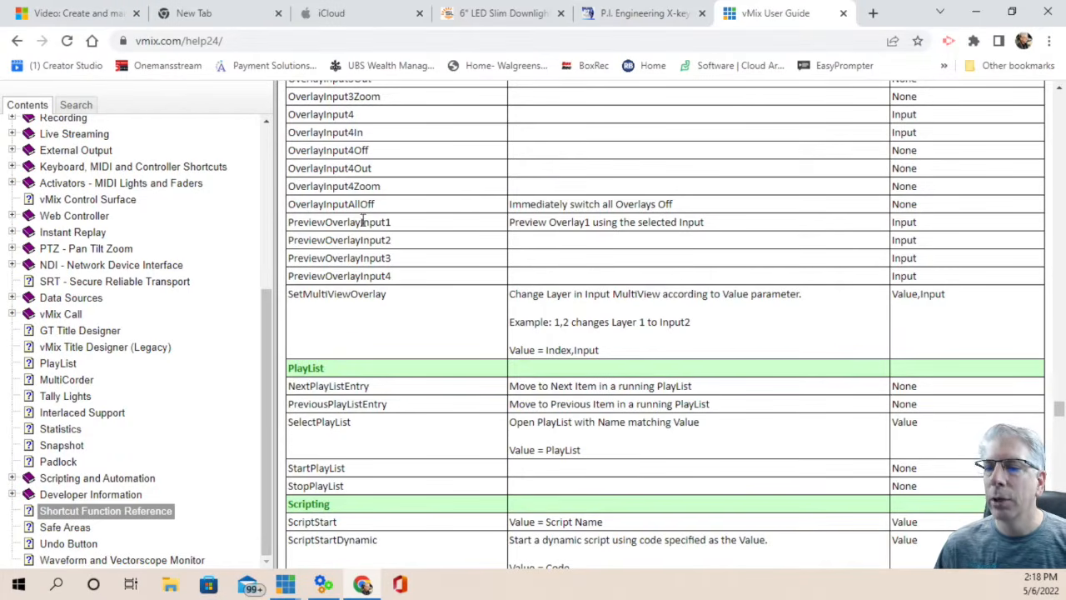
{"action": "scroll", "coordinate": [366, 395], "scroll_direction": "down", "scroll_amount": 9}
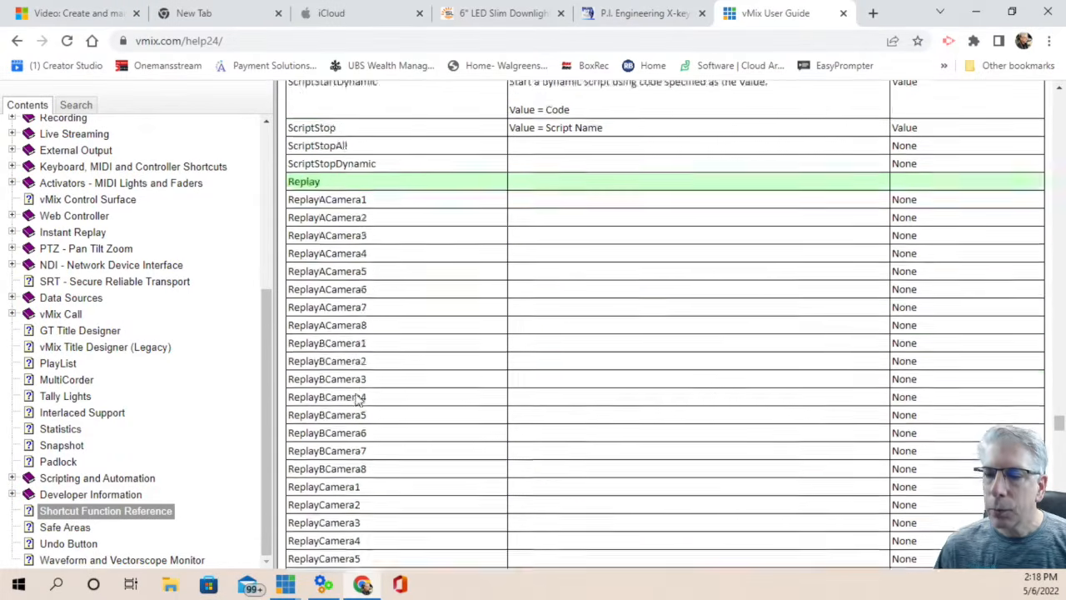
{"action": "scroll", "coordinate": [360, 394], "scroll_direction": "down", "scroll_amount": 4}
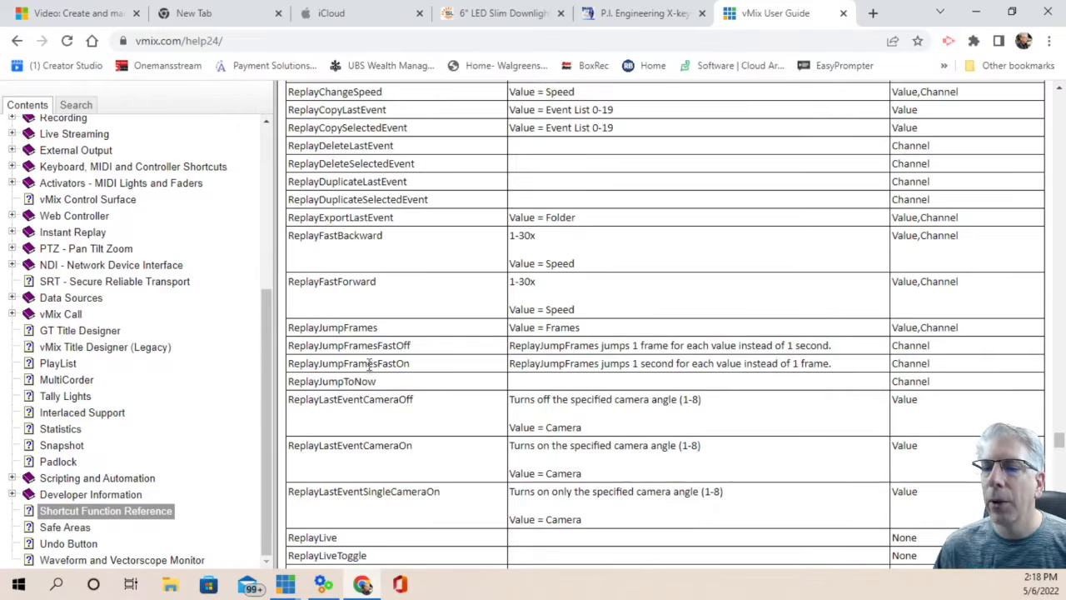
{"action": "scroll", "coordinate": [369, 363], "scroll_direction": "up", "scroll_amount": 5}
{"action": "scroll", "coordinate": [369, 364], "scroll_direction": "down", "scroll_amount": 10}
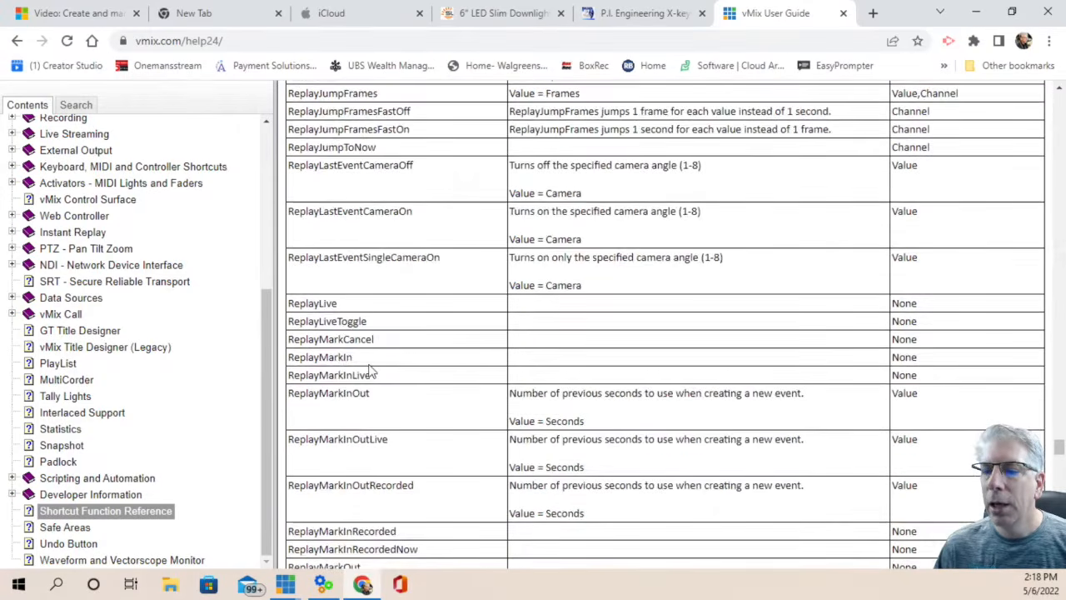
{"action": "scroll", "coordinate": [369, 367], "scroll_direction": "down", "scroll_amount": 6}
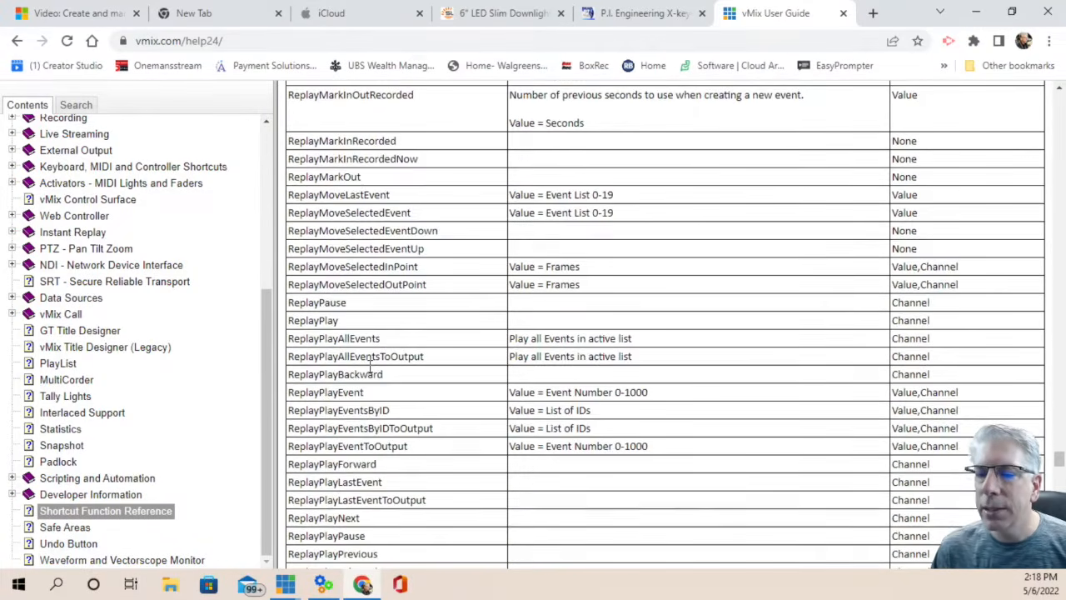
{"action": "scroll", "coordinate": [371, 373], "scroll_direction": "down", "scroll_amount": 4}
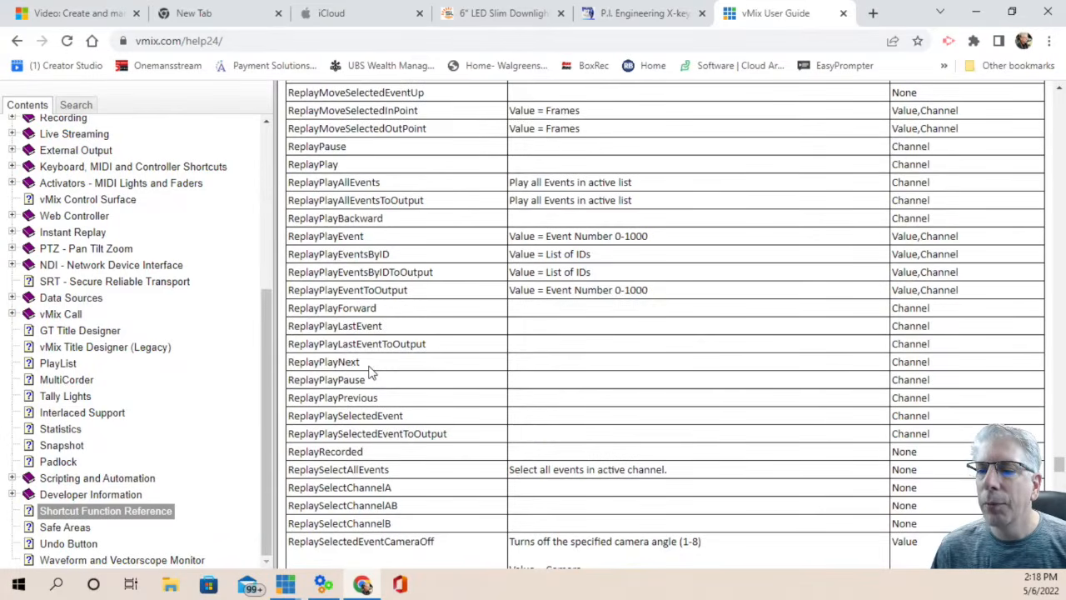
{"action": "scroll", "coordinate": [370, 373], "scroll_direction": "down", "scroll_amount": 8}
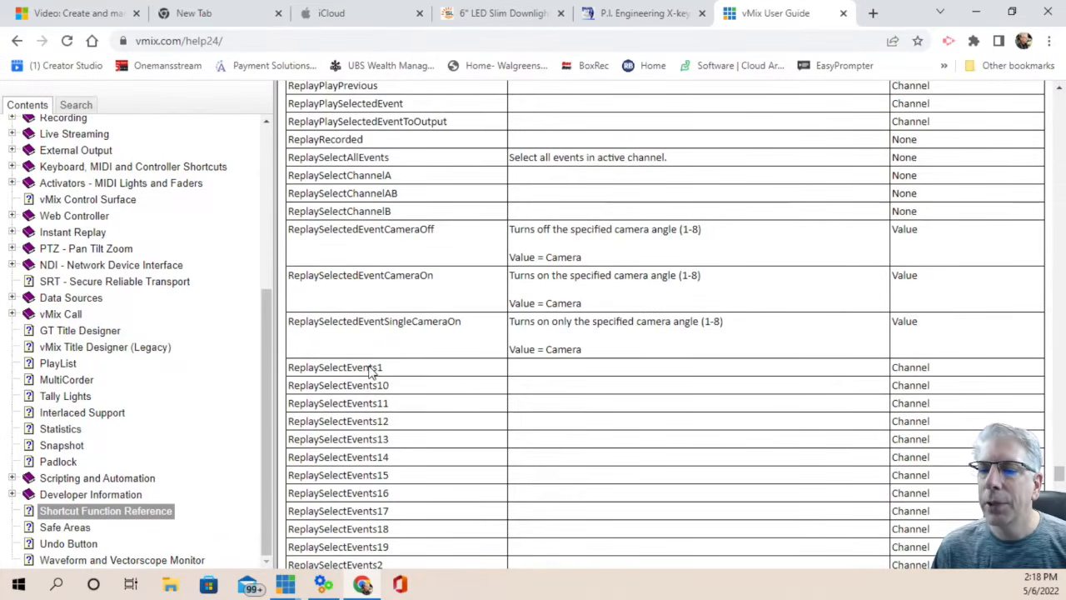
{"action": "scroll", "coordinate": [397, 398], "scroll_direction": "down", "scroll_amount": 7}
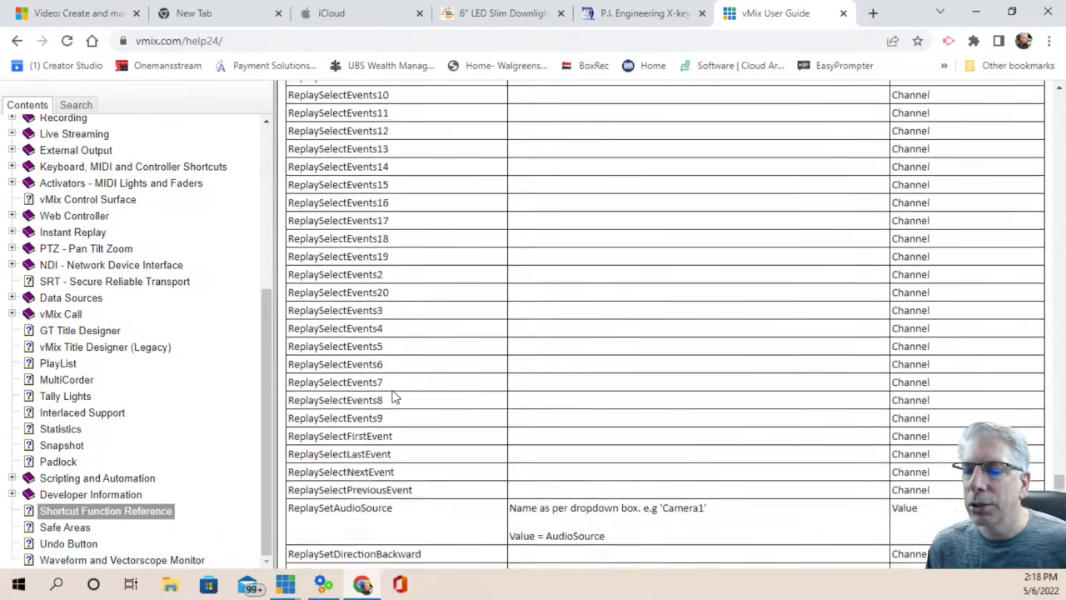
{"action": "scroll", "coordinate": [396, 398], "scroll_direction": "down", "scroll_amount": 4}
{"action": "scroll", "coordinate": [395, 393], "scroll_direction": "down", "scroll_amount": 4}
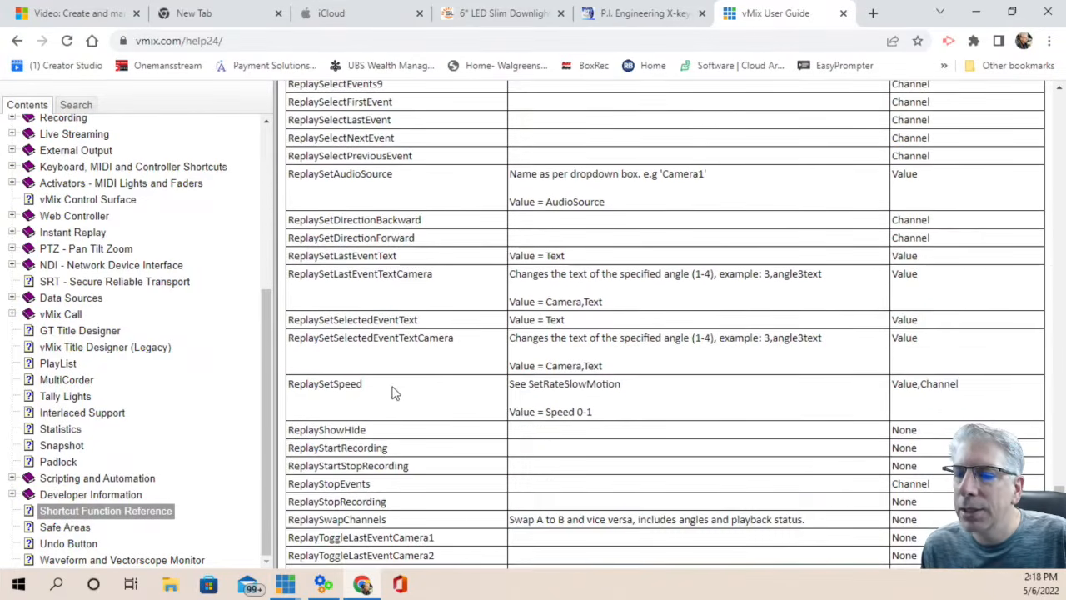